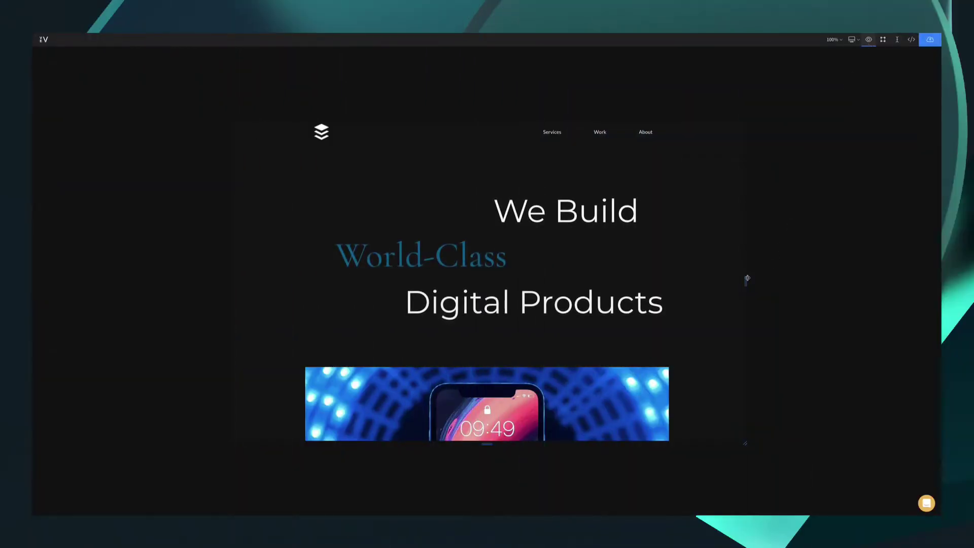
Step: Narrow the We Build hero page preview to tablet width
{"action": "left_click_drag", "start_coordinate": [747, 278], "coordinate": [575, 278]}
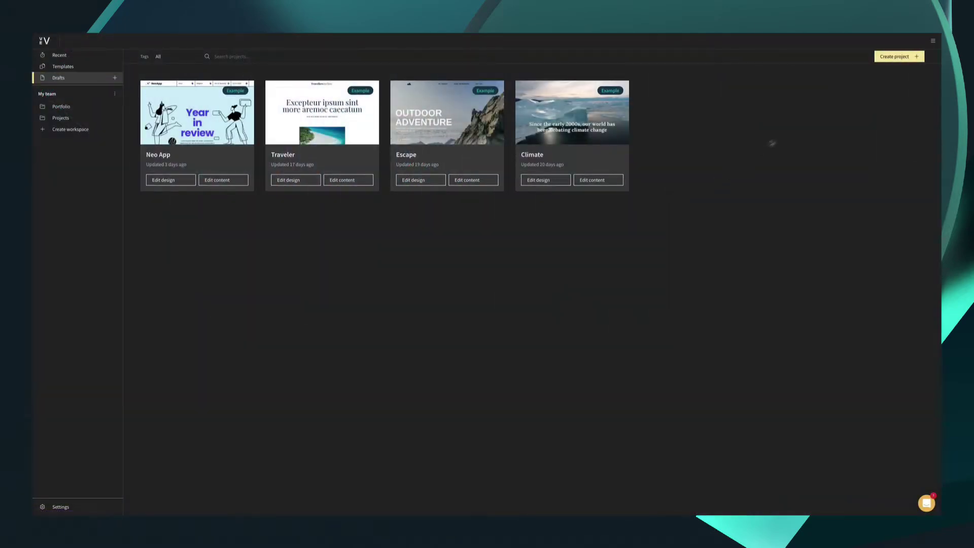
Step: Create a new project starting from a blank canvas
{"action": "left_click", "coordinate": [895, 56]}
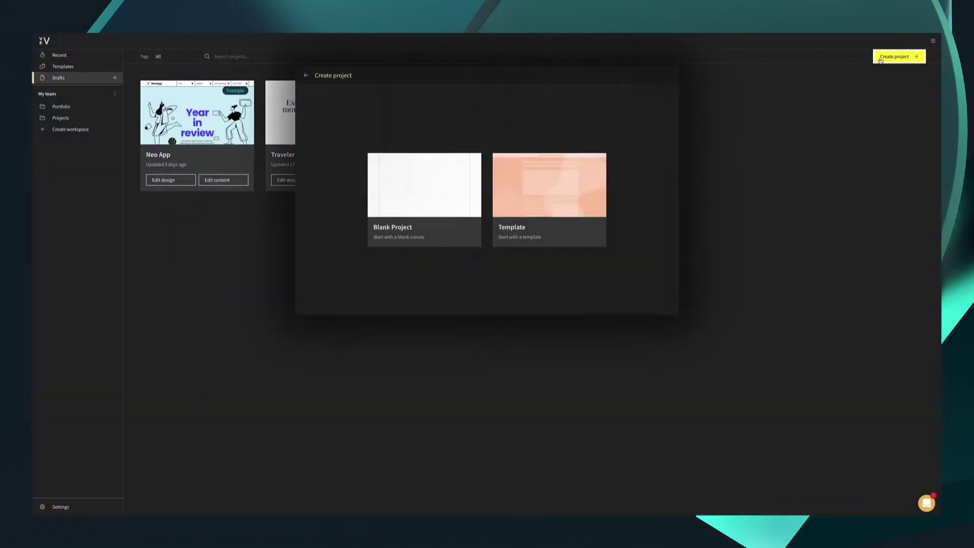
{"action": "left_click", "coordinate": [446, 166]}
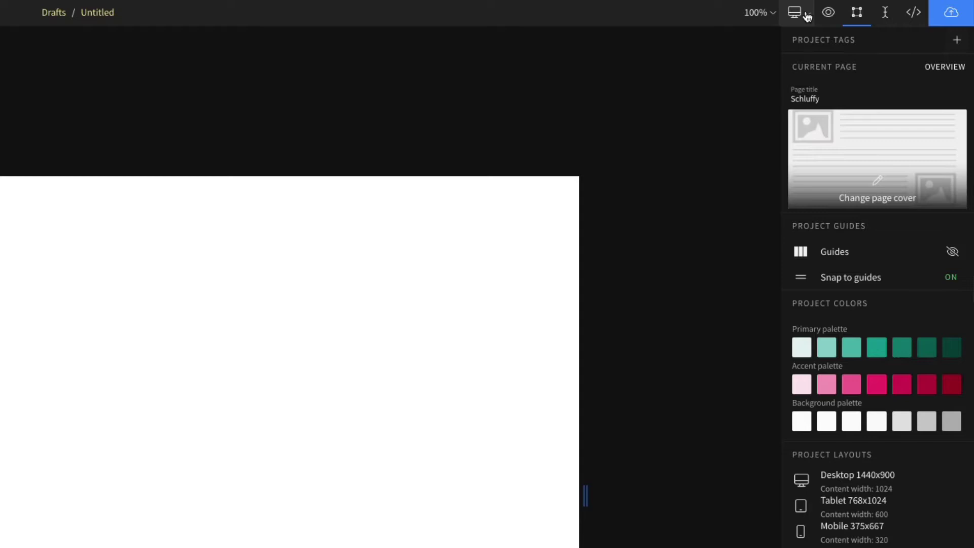
Step: Open Manage Project Layouts from the device layouts list
{"action": "left_click", "coordinate": [808, 17]}
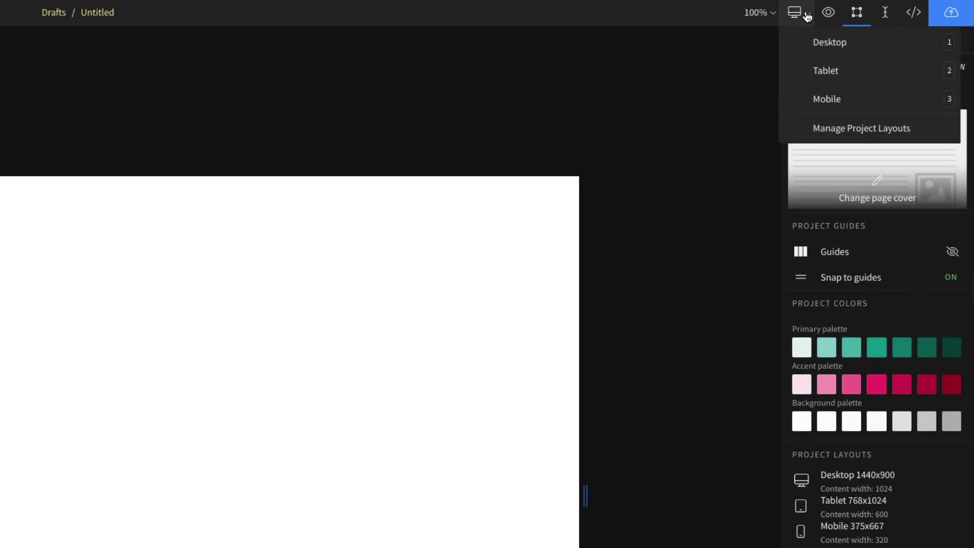
{"action": "left_click", "coordinate": [808, 127]}
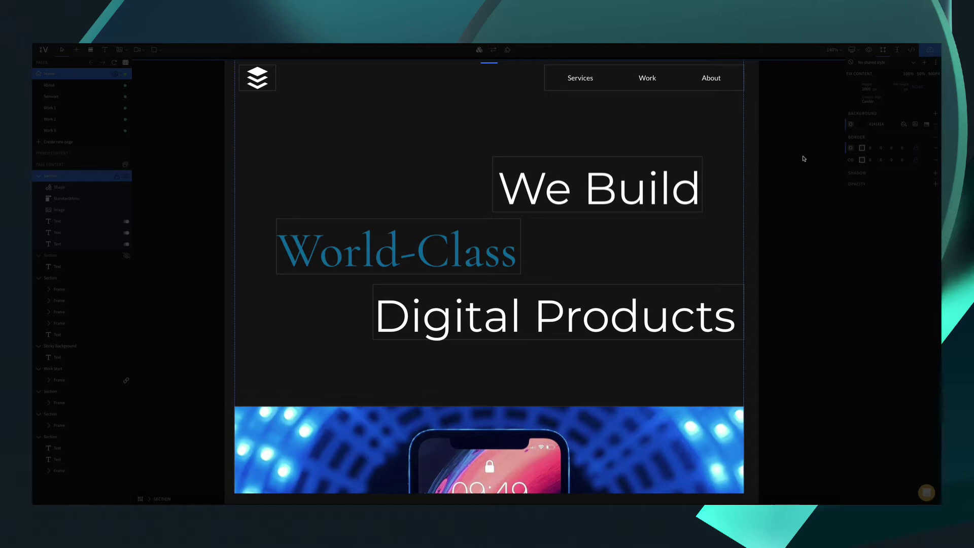
Step: Preview the hero page at tablet width, then return to editing
{"action": "left_click", "coordinate": [867, 50]}
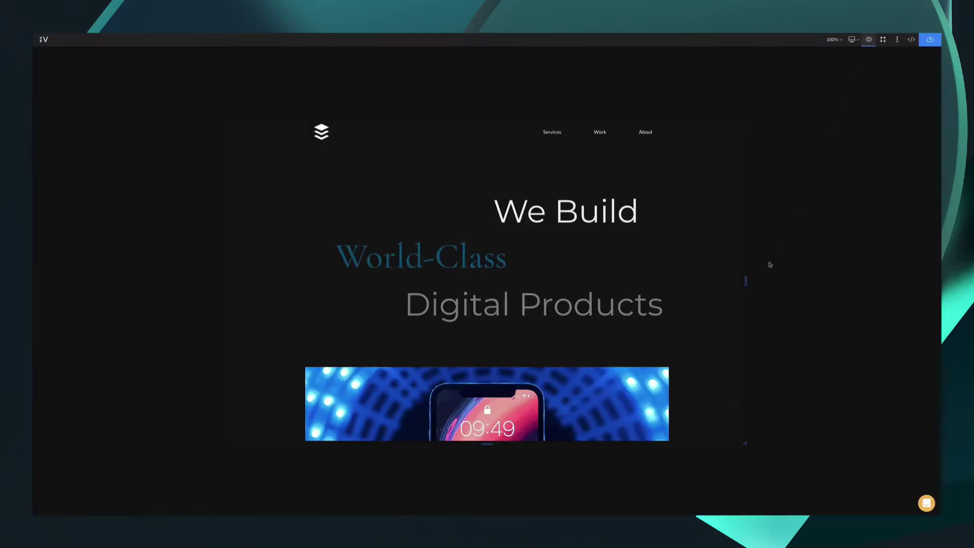
{"action": "left_click_drag", "start_coordinate": [747, 280], "coordinate": [575, 278]}
{"action": "key", "text": "Escape"}
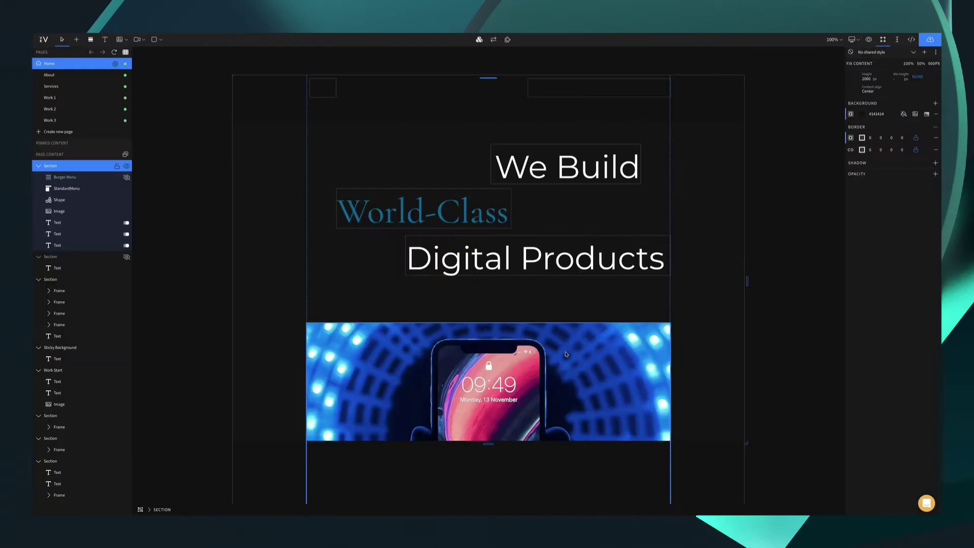
Step: Move the hero phone image about 126 px right and preview the page again
{"action": "left_click", "coordinate": [567, 354]}
{"action": "left_click_drag", "start_coordinate": [539, 355], "coordinate": [603, 355]}
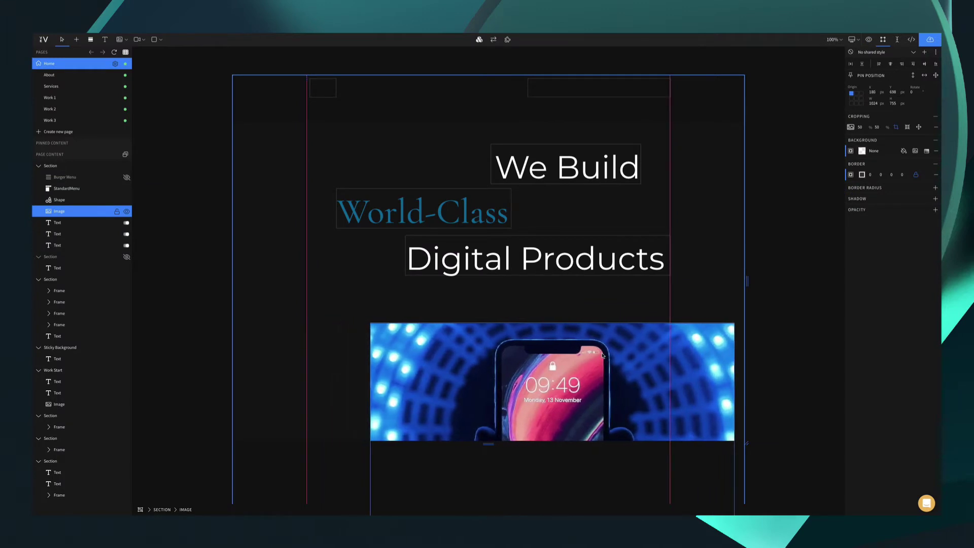
{"action": "left_click", "coordinate": [868, 39]}
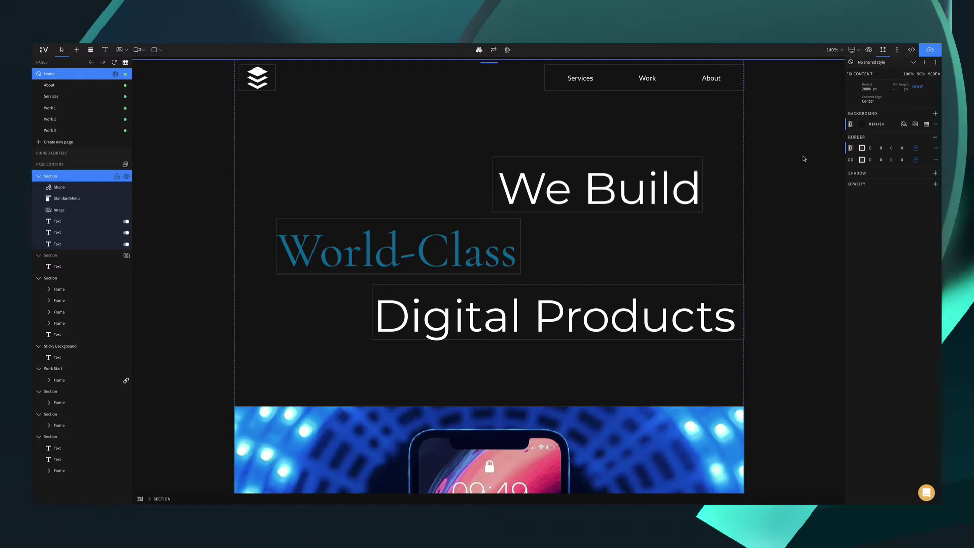
Step: Cycle the canvas through tablet, mobile and desktop layouts with keys 2, 3, 1
{"action": "key", "text": "2"}
{"action": "key", "text": "3"}
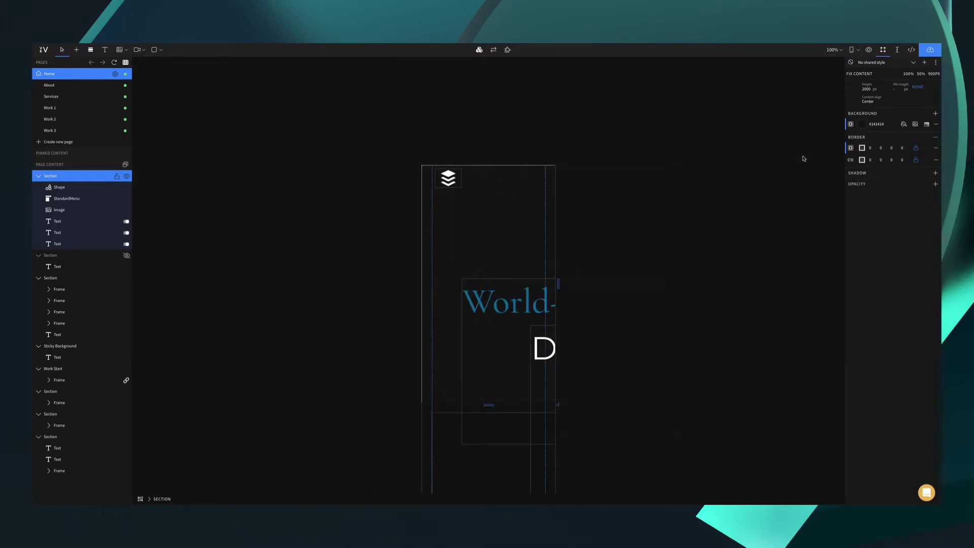
{"action": "key", "text": "1"}
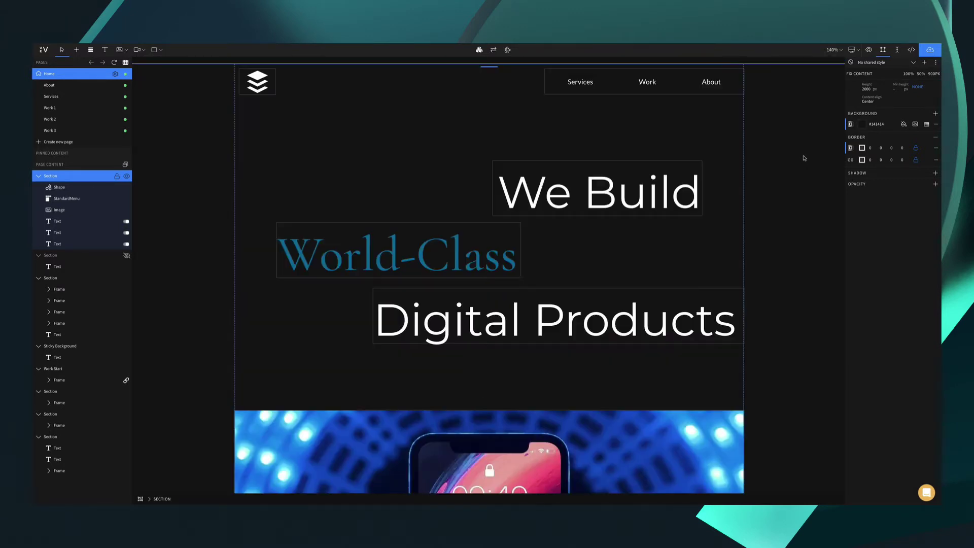
Step: Switch to the Tablet layout and select the We Build heading
{"action": "left_click", "coordinate": [857, 52]}
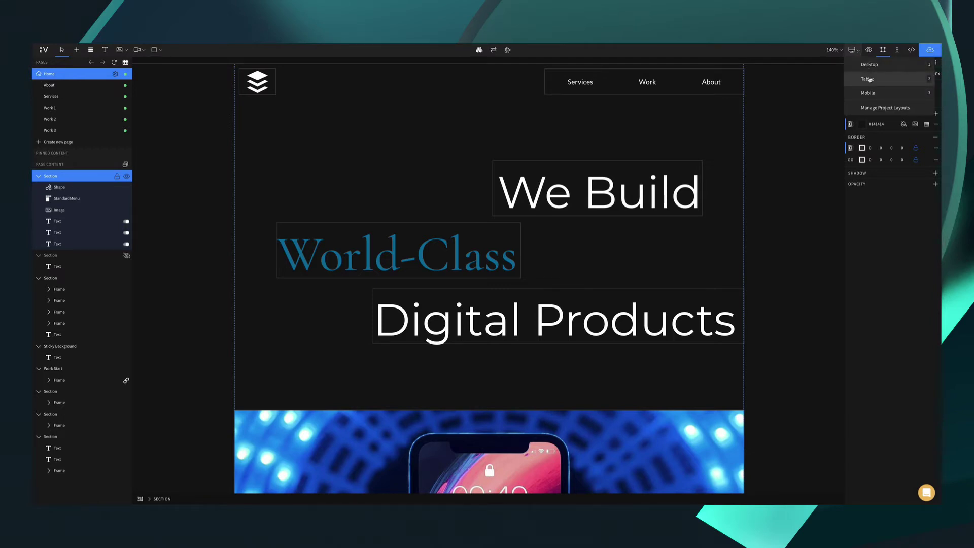
{"action": "left_click", "coordinate": [868, 79]}
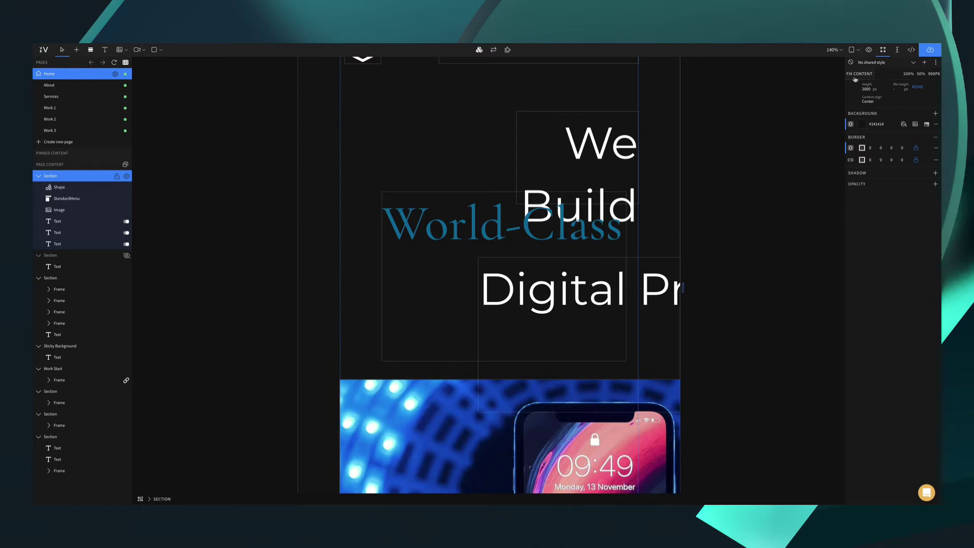
{"action": "left_click", "coordinate": [603, 137]}
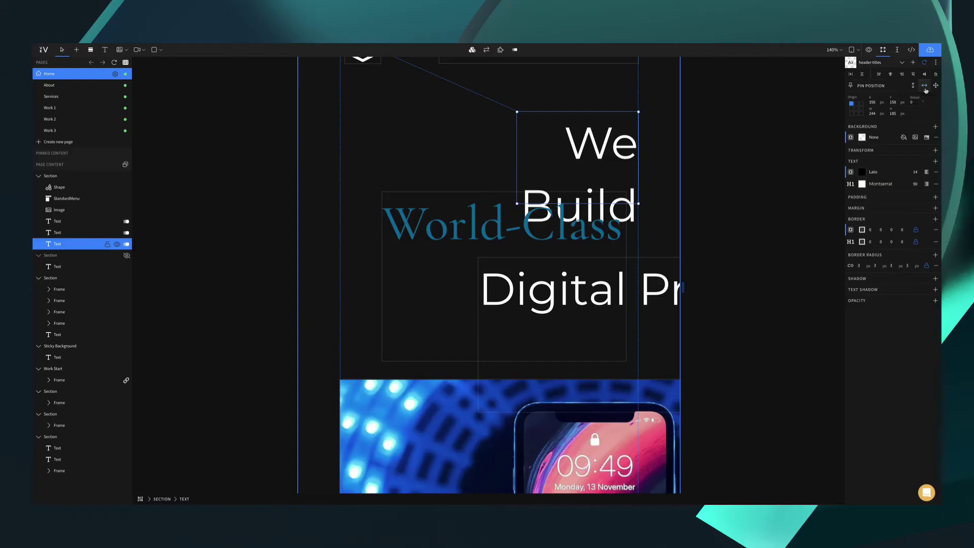
Step: Stretch the We Build heading to full width and set its height to 110
{"action": "left_click", "coordinate": [926, 89]}
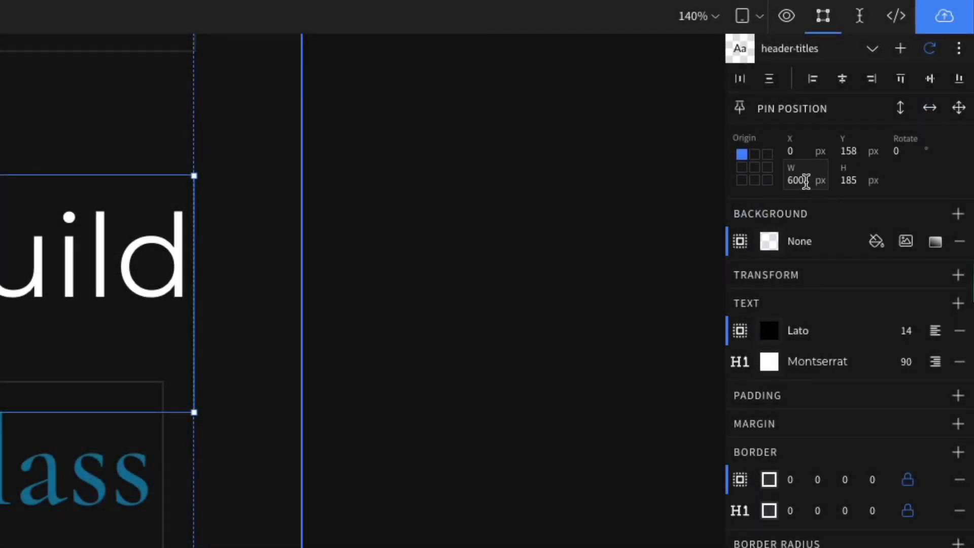
{"action": "left_click", "coordinate": [848, 180]}
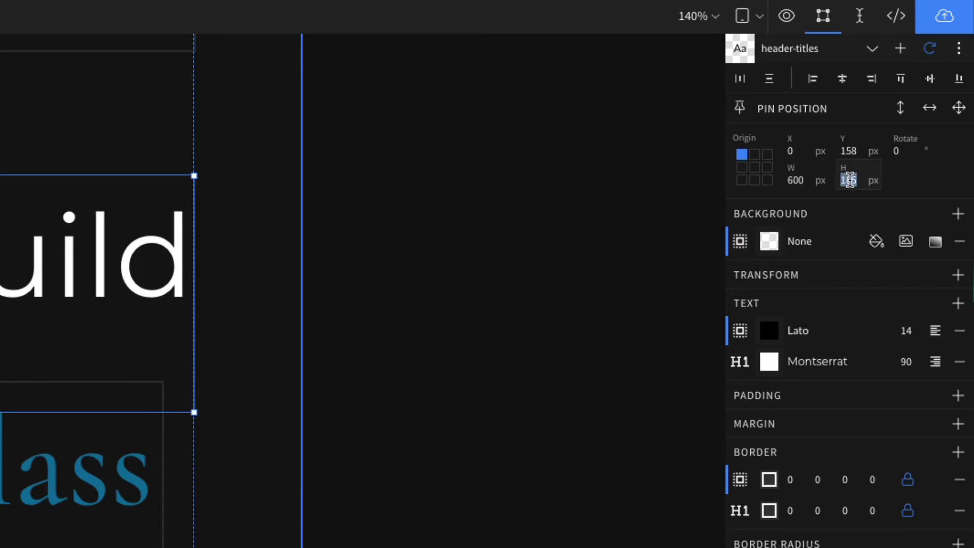
{"action": "type", "text": "110"}
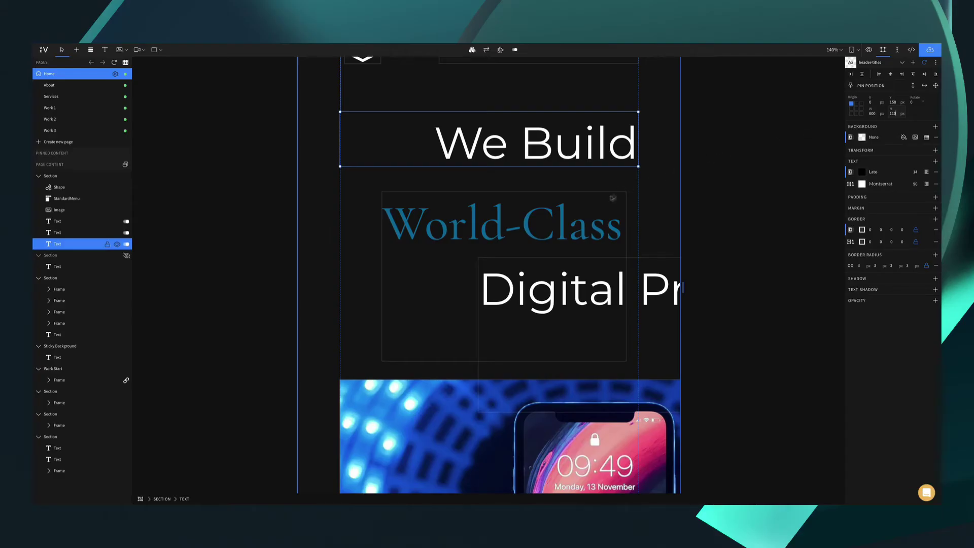
Step: Stretch the World-Class heading to full width at 110 px height, then reselect the headings
{"action": "left_click", "coordinate": [90, 418]}
{"action": "left_click", "coordinate": [924, 85]}
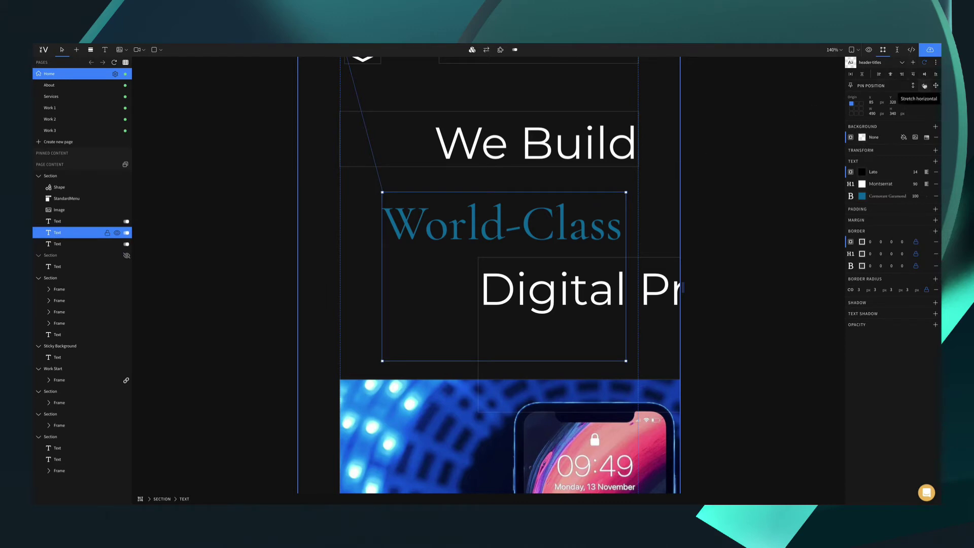
{"action": "double_click", "coordinate": [893, 114]}
{"action": "type", "text": "110"}
{"action": "key", "text": "Return"}
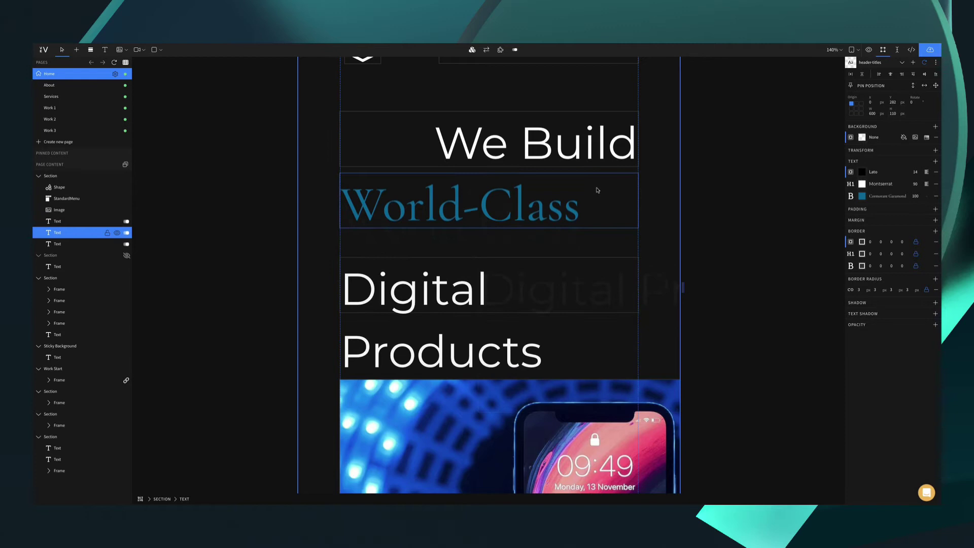
{"action": "left_click", "coordinate": [583, 284]}
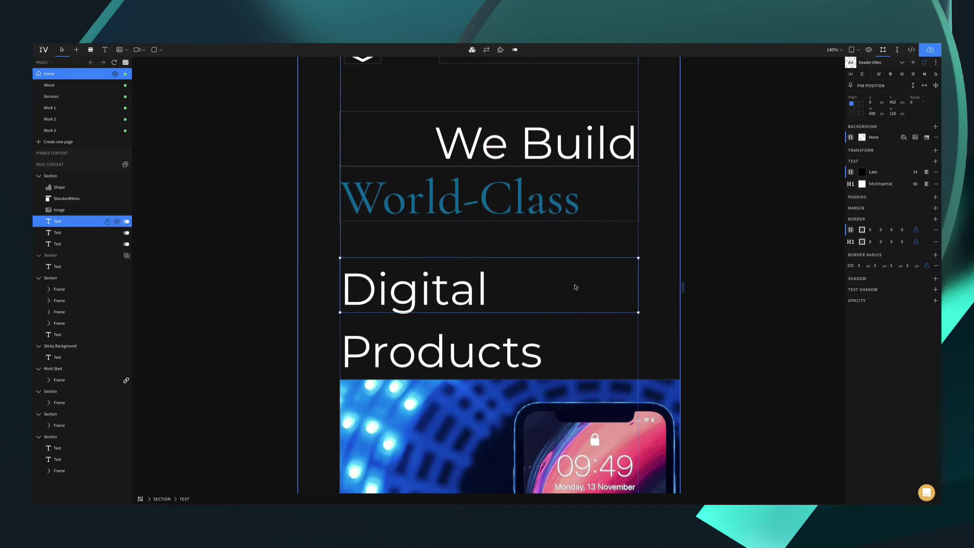
{"action": "left_click", "coordinate": [585, 151]}
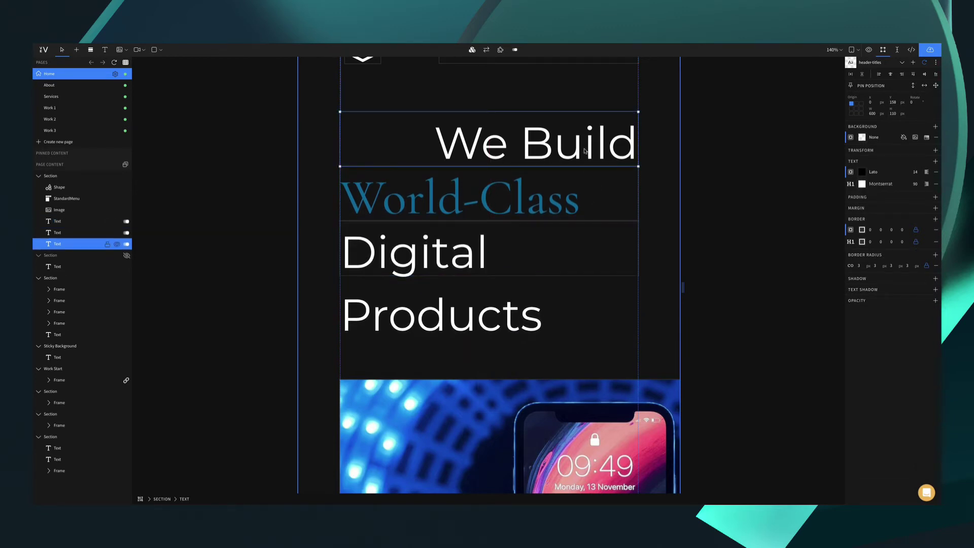
Step: Return to the Tablet layout and left-align the We Build heading
{"action": "left_click", "coordinate": [704, 155]}
{"action": "key", "text": "ctrl+0"}
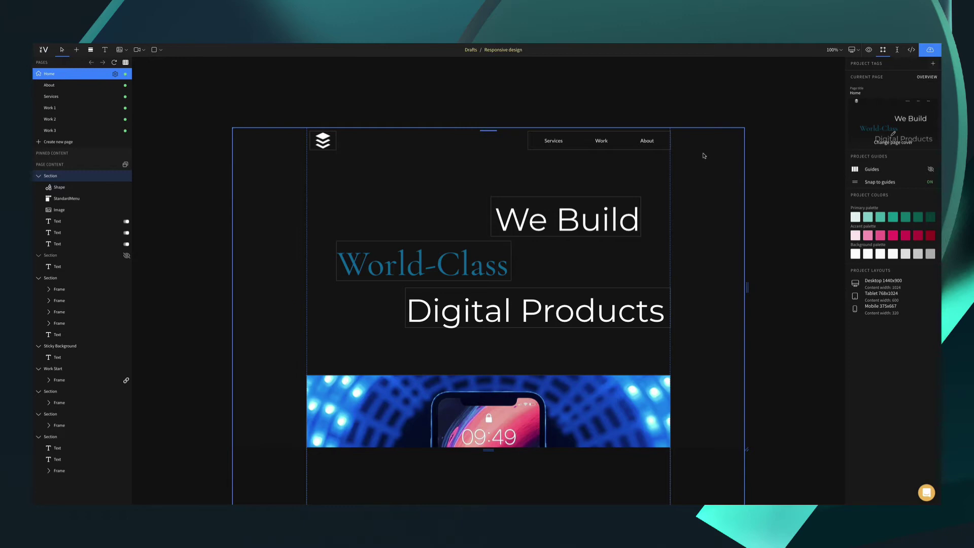
{"action": "key", "text": "ctrl+2"}
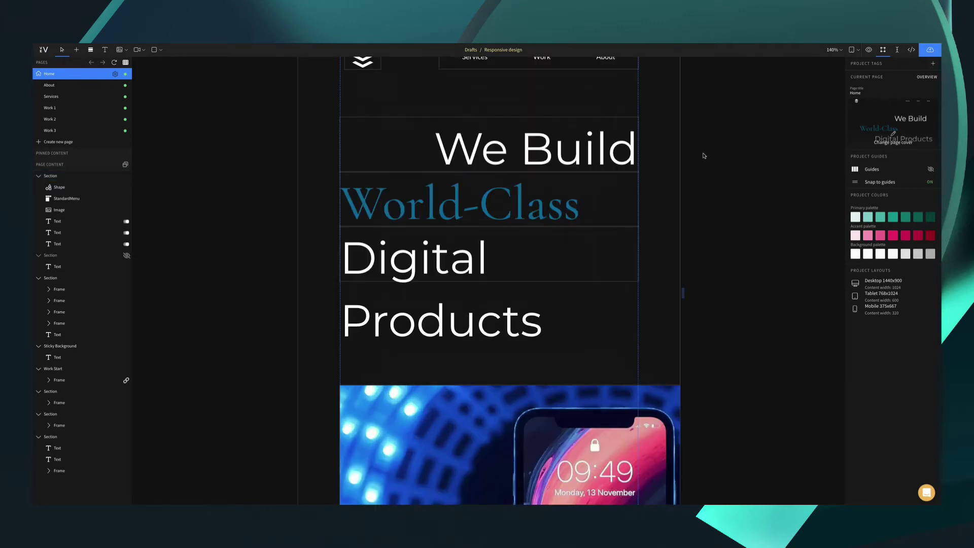
{"action": "left_click", "coordinate": [620, 153]}
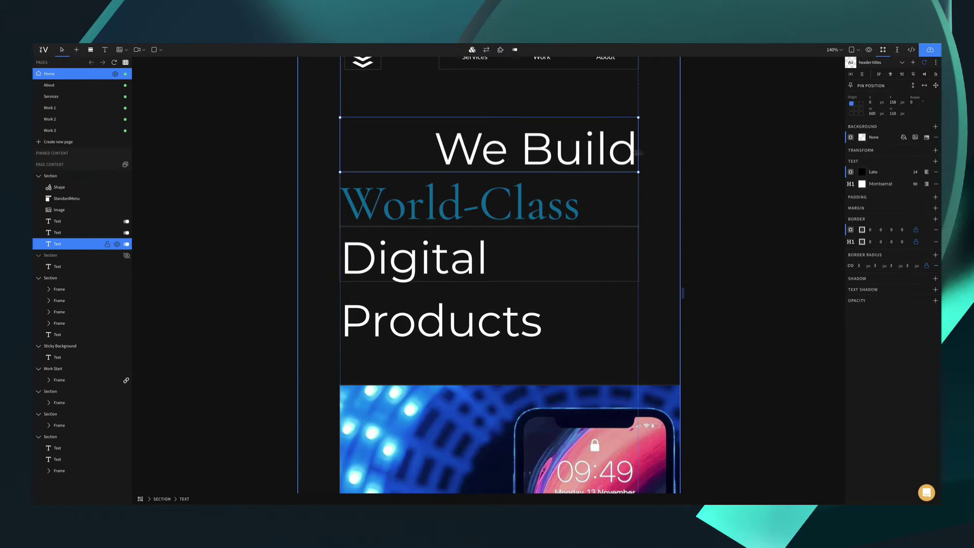
{"action": "left_click", "coordinate": [926, 184]}
{"action": "left_click", "coordinate": [926, 185]}
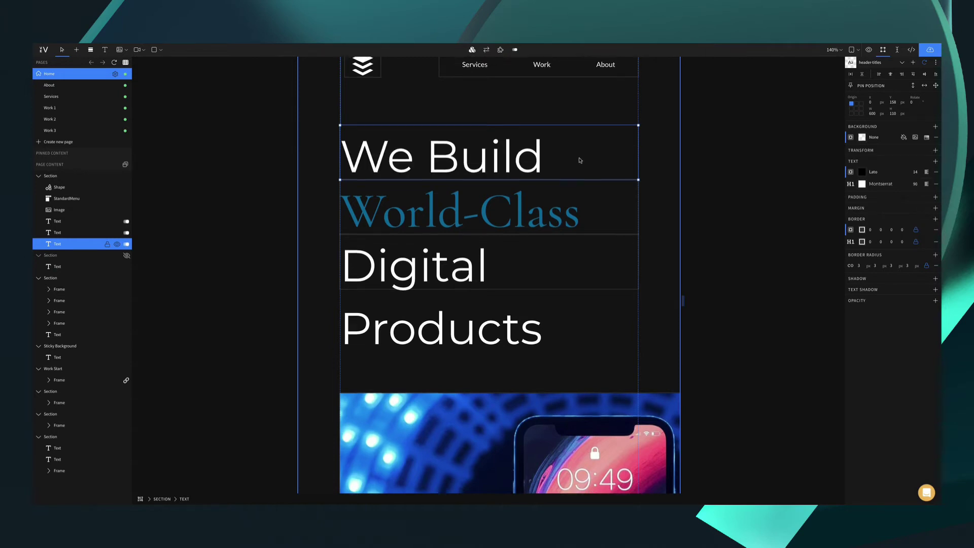
Step: Set the H1 font size of the three hero headings to 70
{"action": "left_click", "coordinate": [570, 206], "text": "shift"}
{"action": "left_click", "coordinate": [559, 268], "text": "shift"}
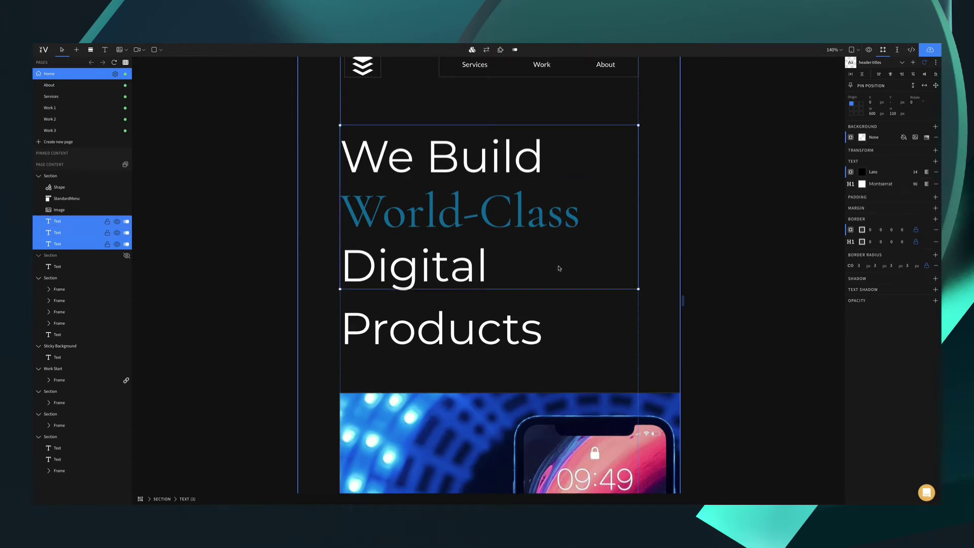
{"action": "left_click", "coordinate": [916, 184]}
{"action": "type", "text": "70"}
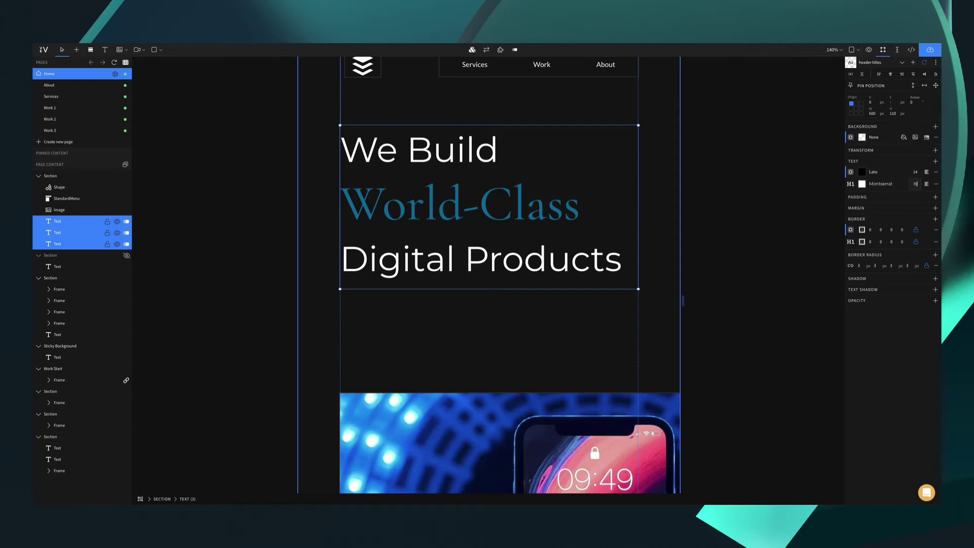
Step: Set the World-Class heading's font size to 90
{"action": "left_click", "coordinate": [513, 205]}
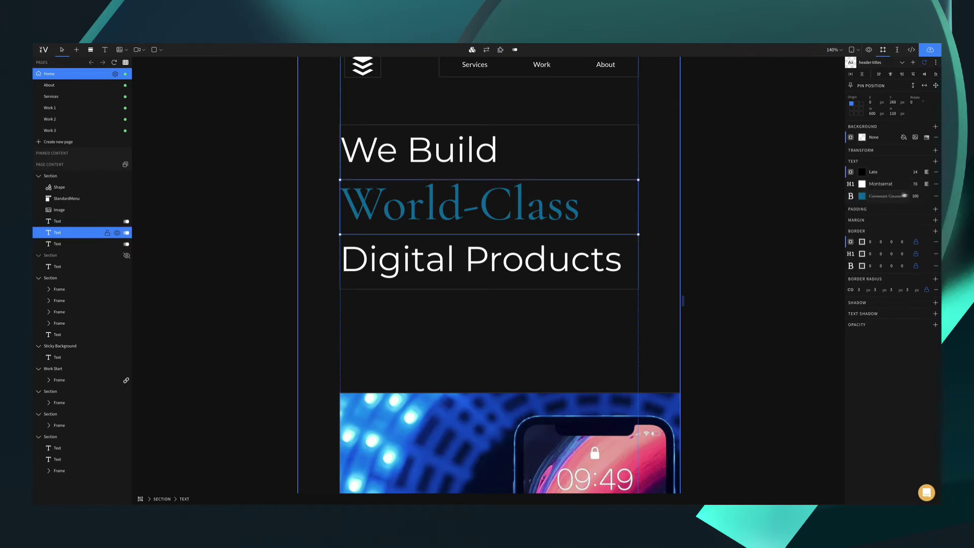
{"action": "left_click", "coordinate": [915, 196]}
{"action": "type", "text": "90"}
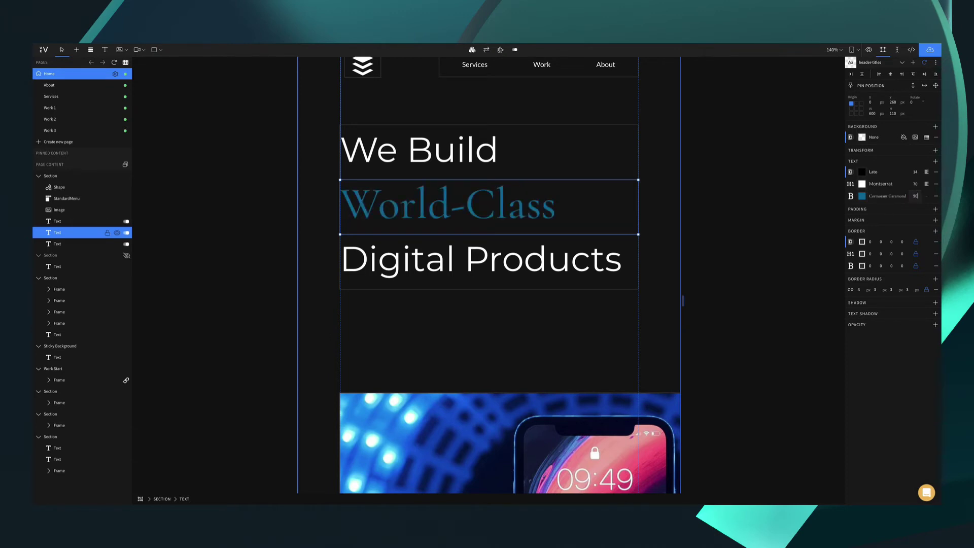
{"action": "left_click", "coordinate": [749, 194]}
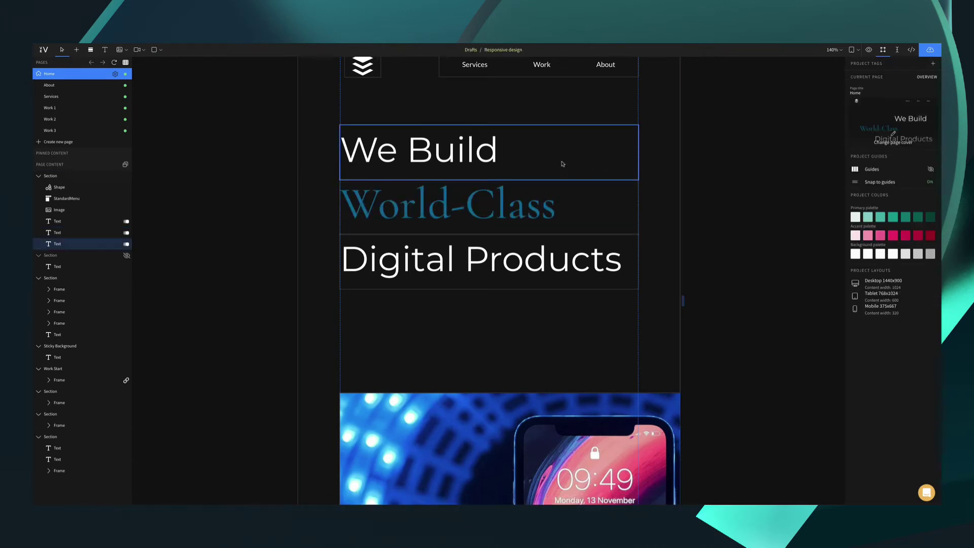
Step: Stretch the phone image to full column width and raise it from Y 698 to 567
{"action": "left_click", "coordinate": [571, 399]}
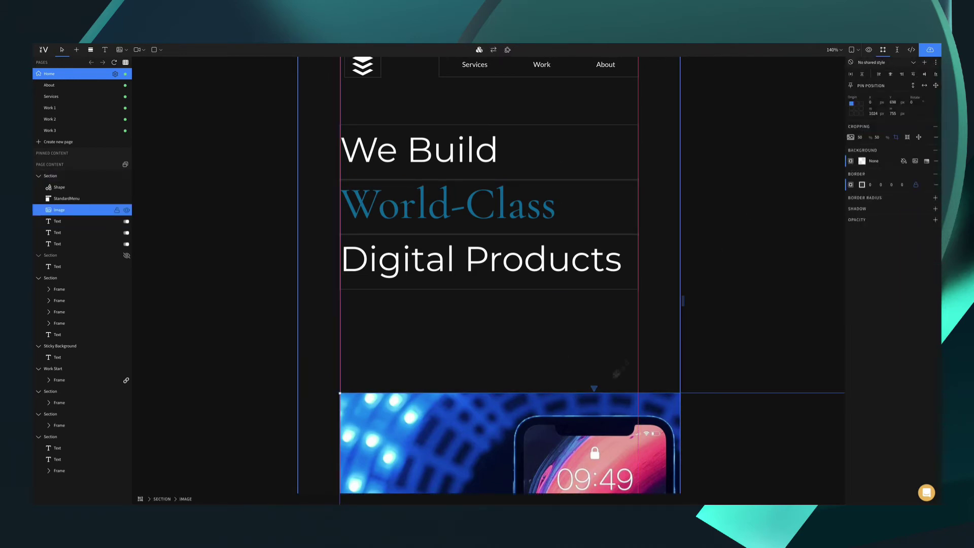
{"action": "left_click", "coordinate": [925, 85]}
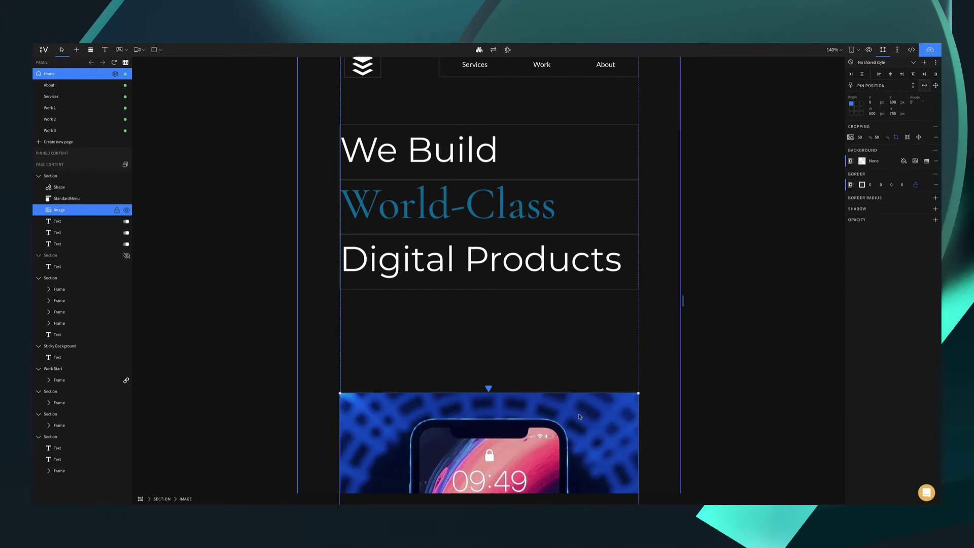
{"action": "left_click_drag", "start_coordinate": [580, 417], "coordinate": [586, 351]}
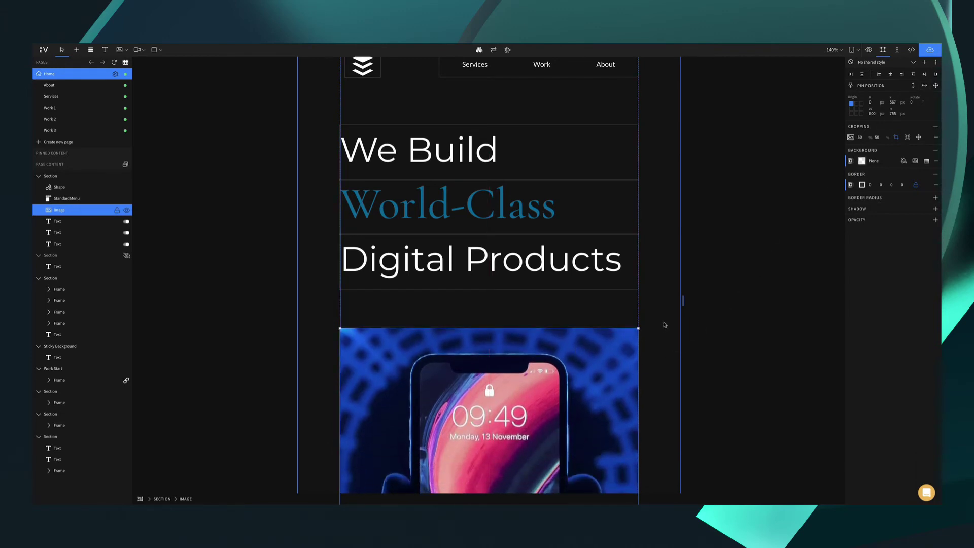
{"action": "left_click", "coordinate": [687, 322]}
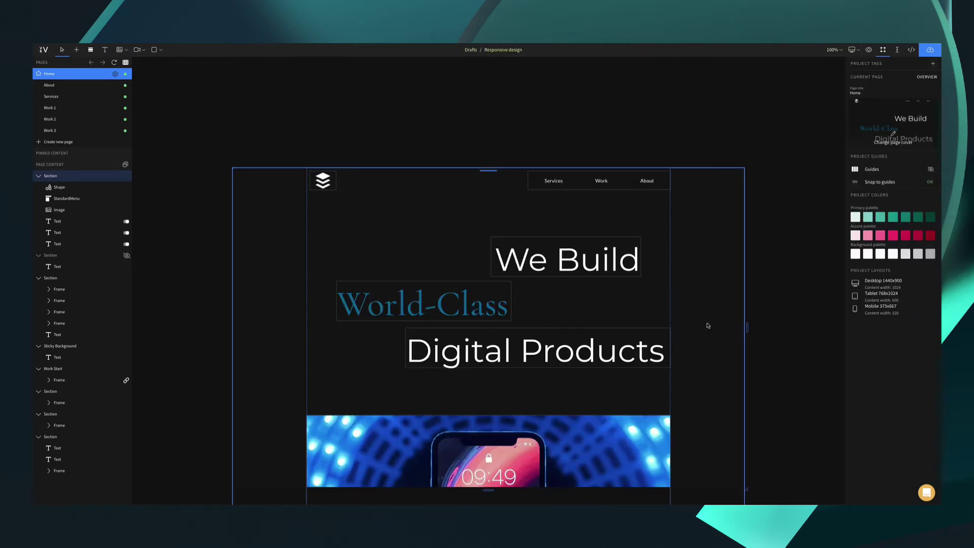
{"action": "scroll", "coordinate": [708, 325], "scroll_direction": "down", "scroll_amount": 2}
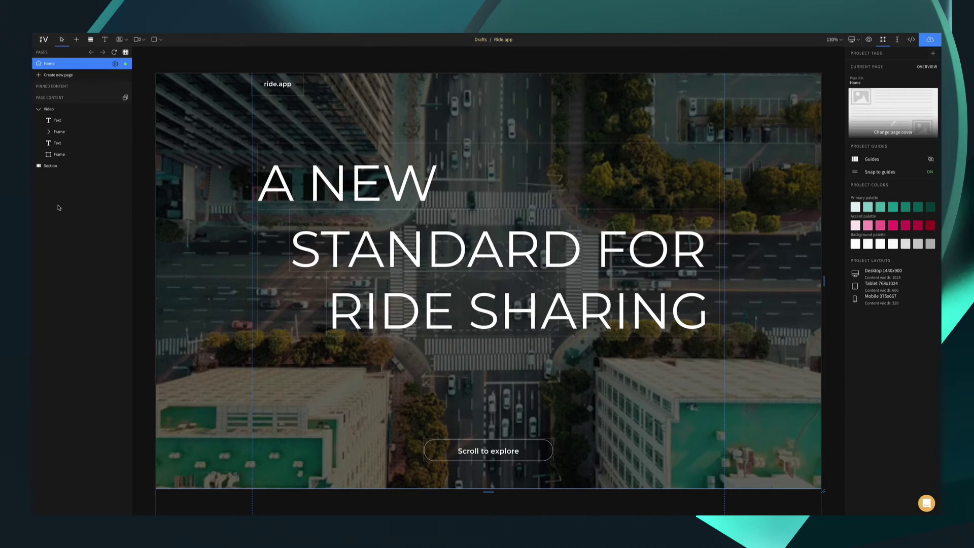
{"action": "left_click", "coordinate": [76, 110]}
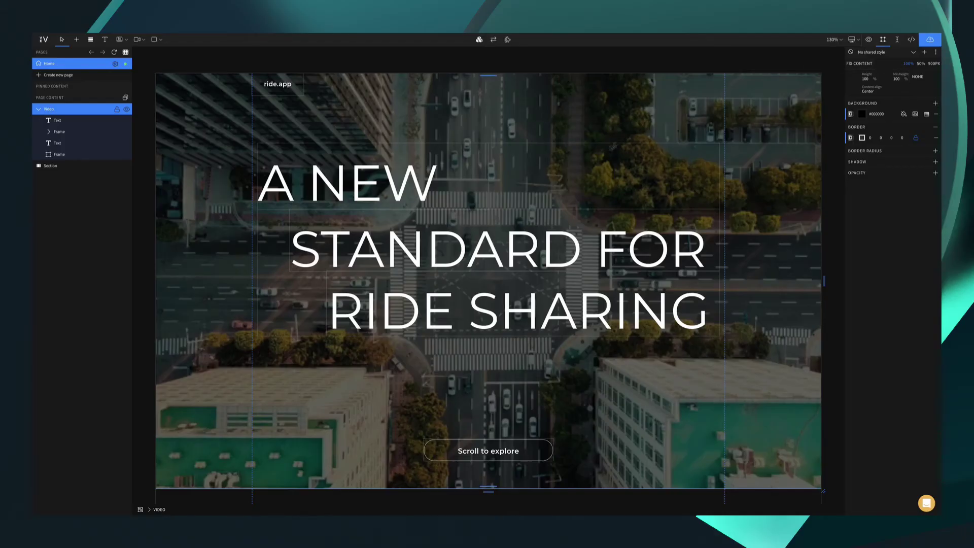
{"action": "left_click", "coordinate": [243, 281]}
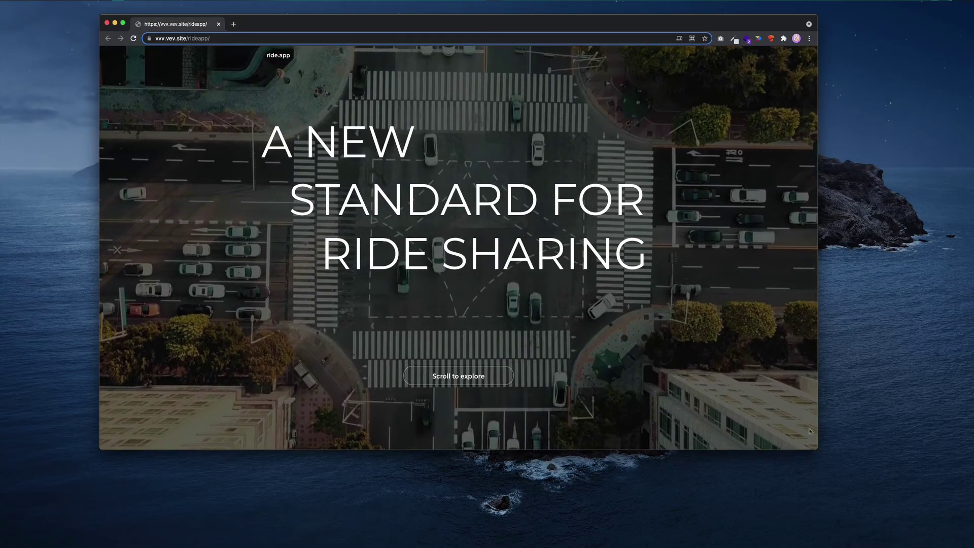
Step: Enlarge the Chrome window showing the published ride.app page to test the hero
{"action": "left_click_drag", "start_coordinate": [820, 449], "coordinate": [825, 547]}
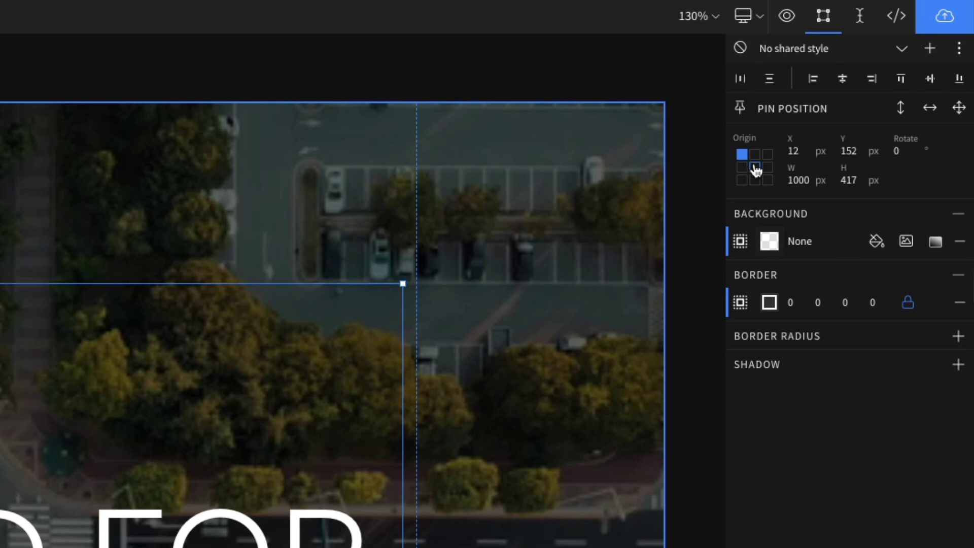
Step: Pin the ride.app headline frame to the hero's centre origin with Y offset 0
{"action": "left_click", "coordinate": [755, 168]}
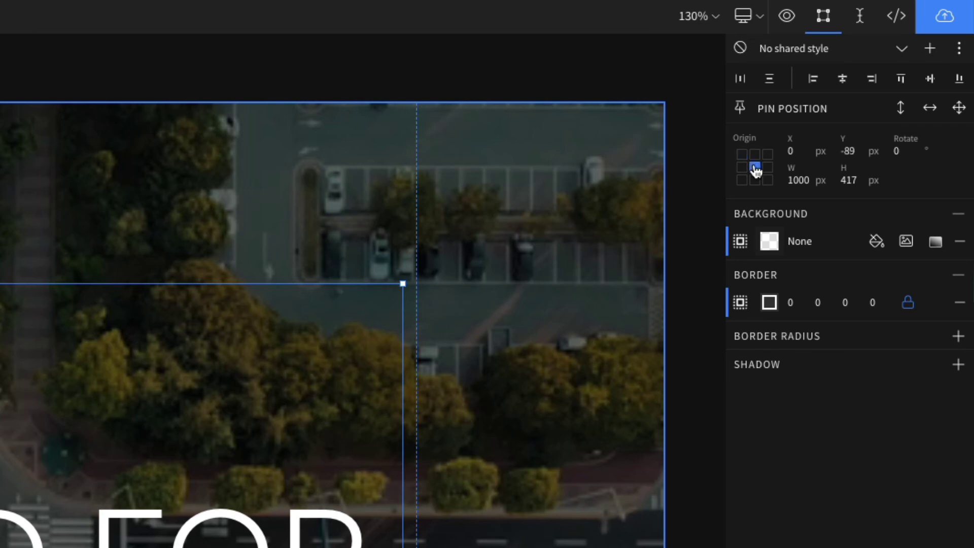
{"action": "left_click", "coordinate": [857, 152]}
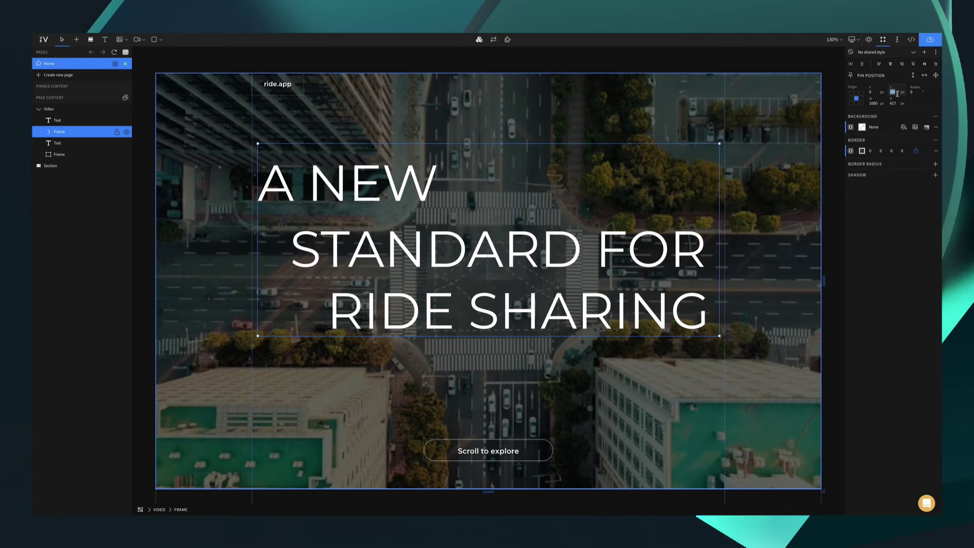
{"action": "type", "text": "0"}
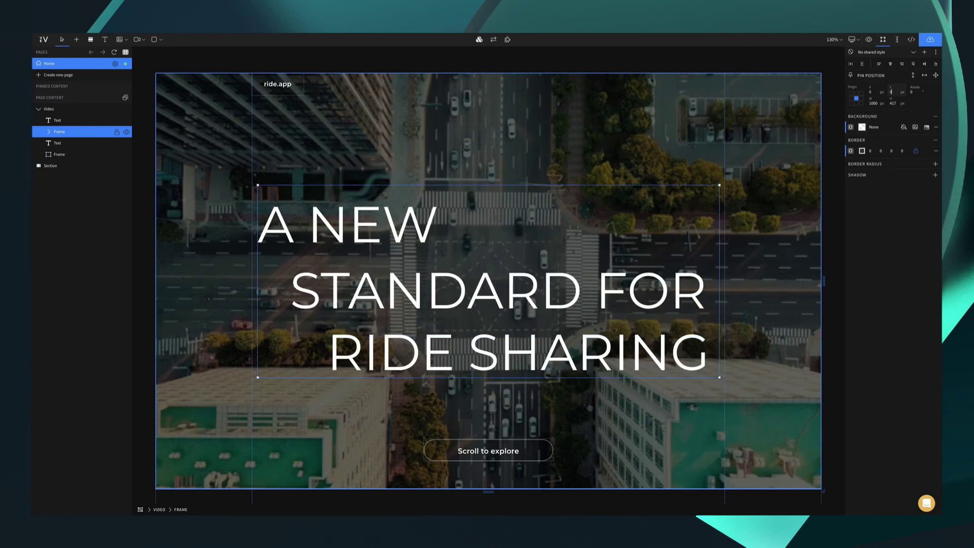
Step: Pin the Scroll to explore button to the centre origin with a Y offset of 300
{"action": "left_click", "coordinate": [490, 456]}
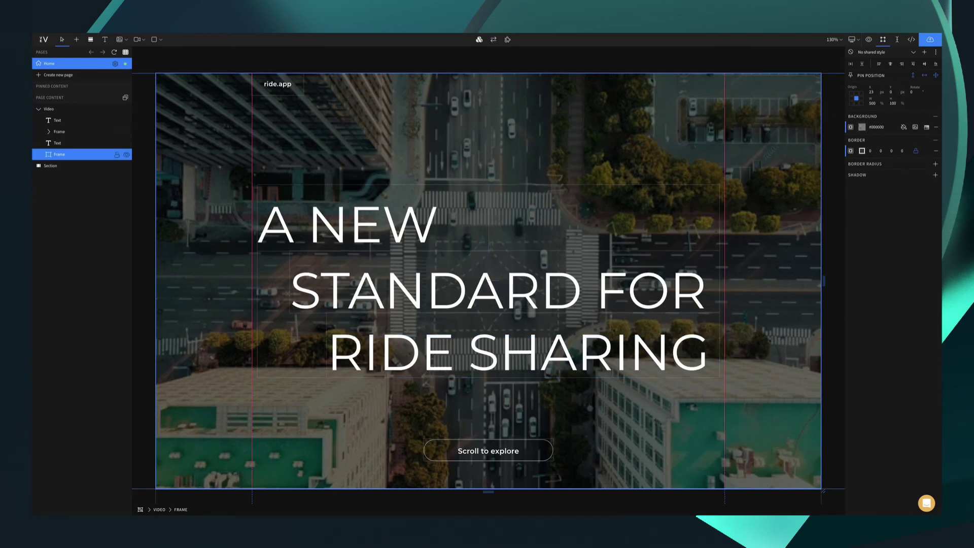
{"action": "left_click", "coordinate": [497, 456]}
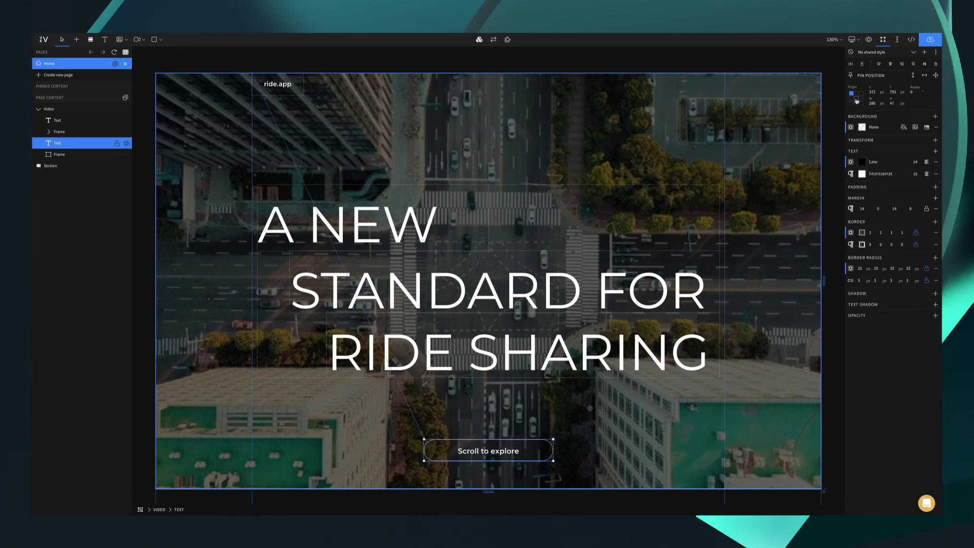
{"action": "left_click", "coordinate": [857, 99]}
{"action": "left_click", "coordinate": [893, 92]}
{"action": "type", "text": "300"}
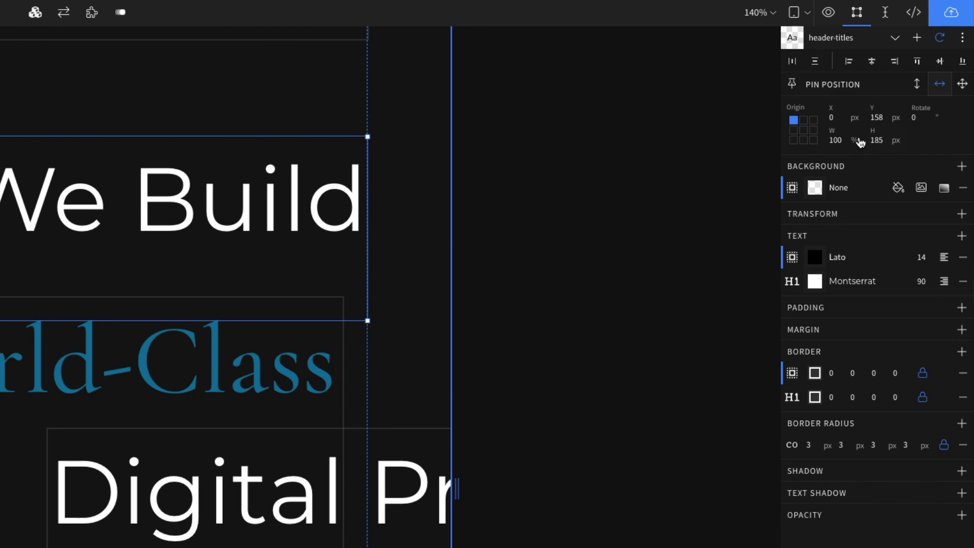
Step: Switch the We Build heading's width unit from % to px
{"action": "left_click", "coordinate": [858, 140]}
{"action": "left_click", "coordinate": [856, 161]}
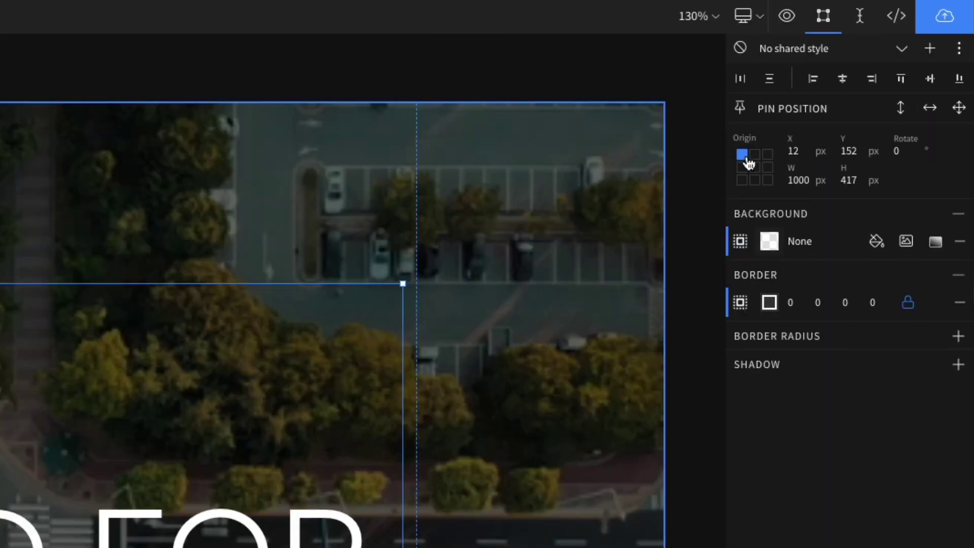